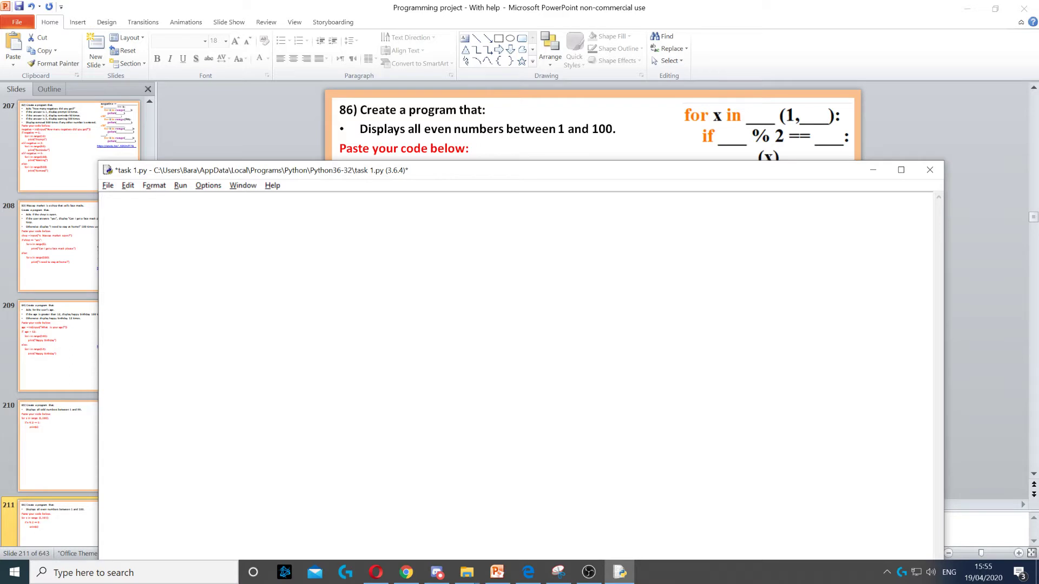
Paste 'for x in range (1,101):' and highlight its 101 upper limit and closing colon.
{"action": "type", "text": "for x in range (1,101):"}
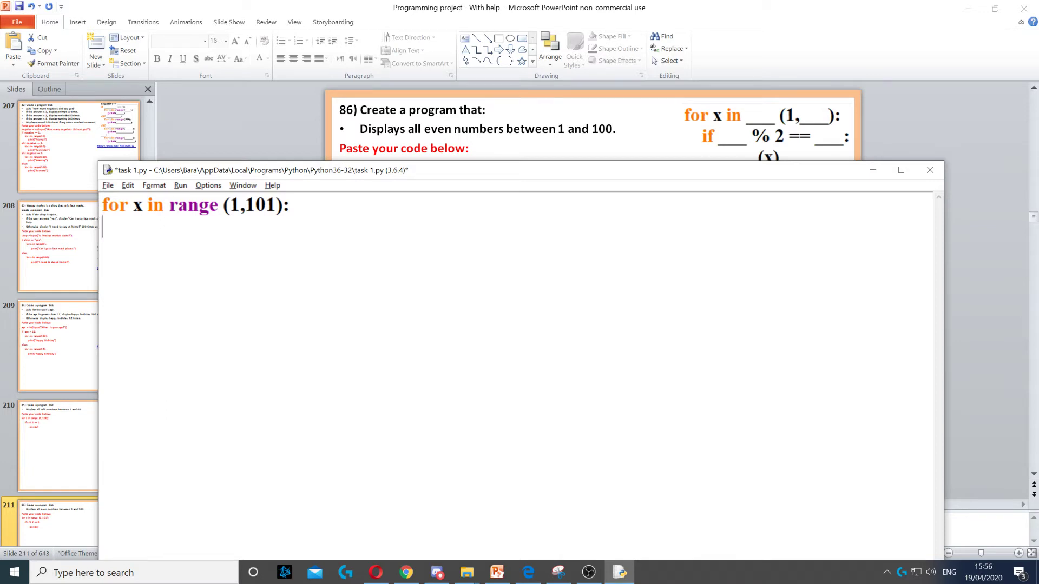
{"action": "mouse_move", "coordinate": [277, 205]}
{"action": "left_mouse_down"}
{"action": "mouse_move", "coordinate": [246, 205]}
{"action": "mouse_move", "coordinate": [283, 205]}
{"action": "left_mouse_up"}
{"action": "left_click", "coordinate": [291, 204]}
{"action": "left_click", "coordinate": [325, 205]}
{"action": "type", "text": "if x % 2 == 0:"}
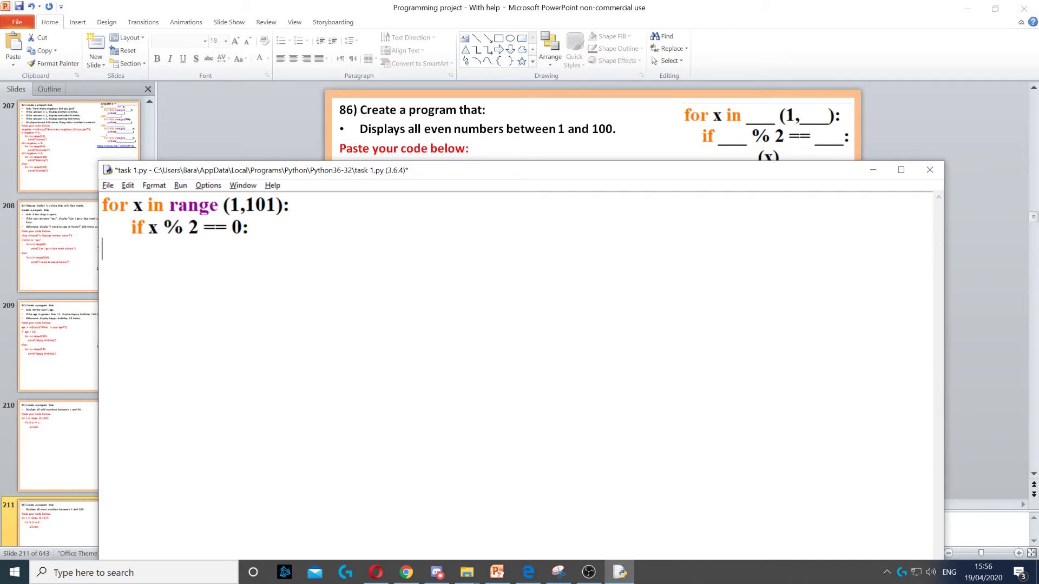
Point out the x in 'if x % 2 == 0:' and the loop variable x.
{"action": "double_click", "coordinate": [152, 227]}
{"action": "double_click", "coordinate": [137, 205]}
{"action": "left_click", "coordinate": [241, 226]}
Add an indented 'print(x)' line under the if statement.
{"action": "key", "text": "Return"}
{"action": "type", "text": "print(x)"}
{"action": "double_click", "coordinate": [215, 251]}
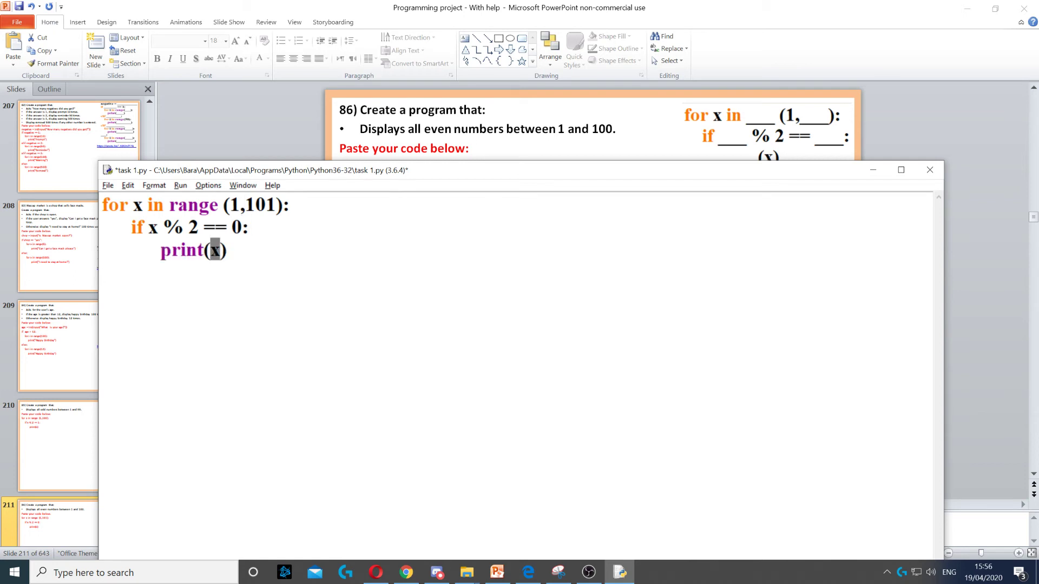
{"action": "left_click", "coordinate": [215, 250]}
Save and run task 1.py, printing even numbers 2 to 100, then close the Shell.
{"action": "key", "text": "F5"}
{"action": "key", "text": "Return"}
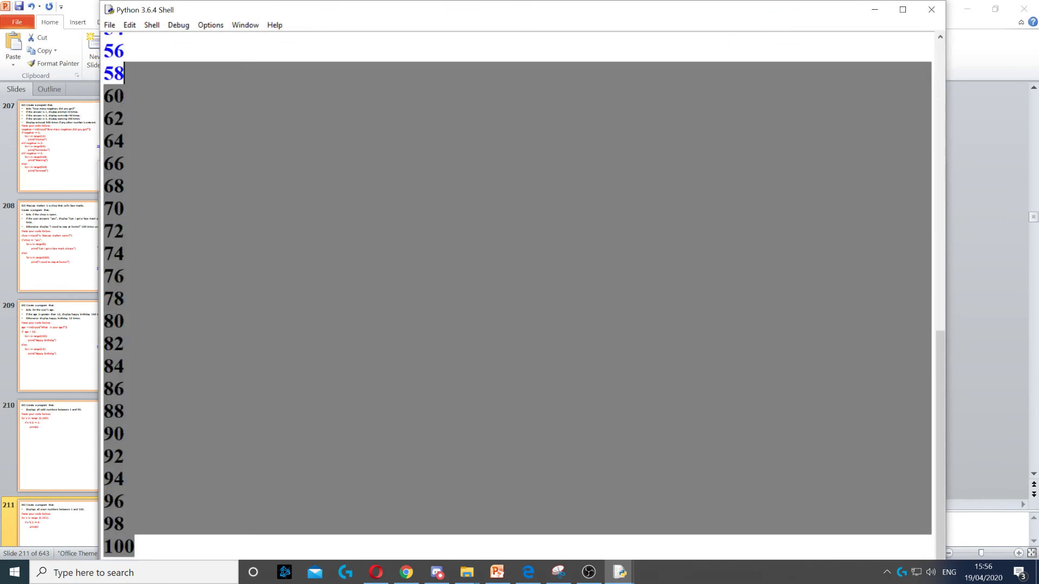
{"action": "scroll", "coordinate": [519, 292], "scroll_direction": "up", "scroll_amount": 8}
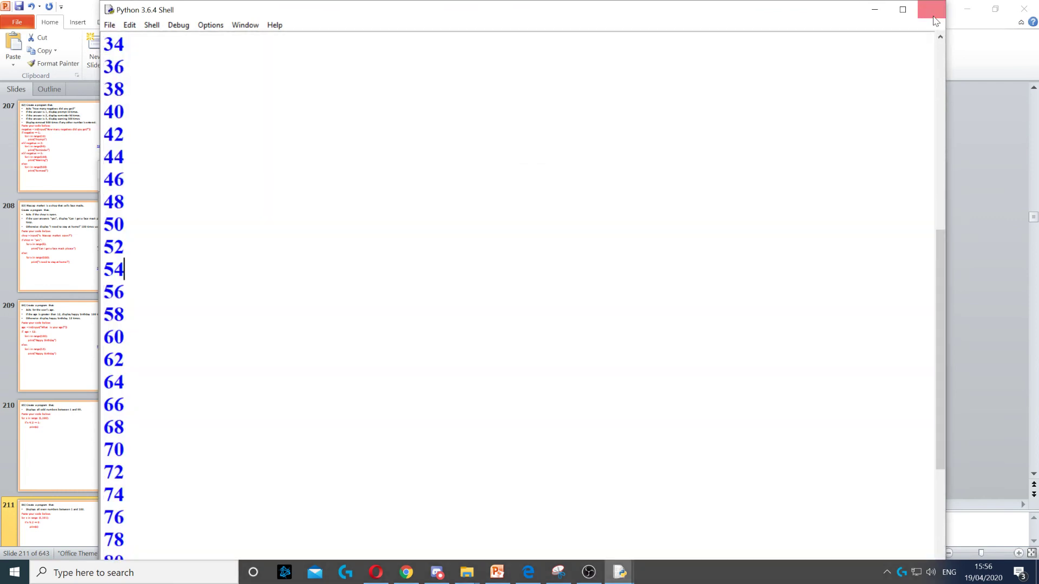
{"action": "left_click", "coordinate": [932, 9]}
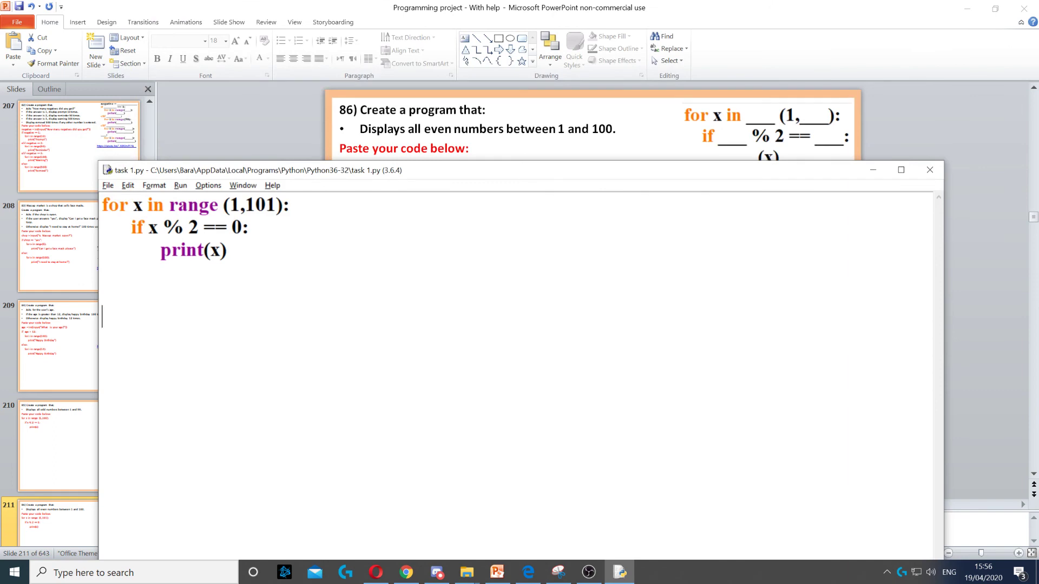
{"action": "left_click", "coordinate": [590, 573]}
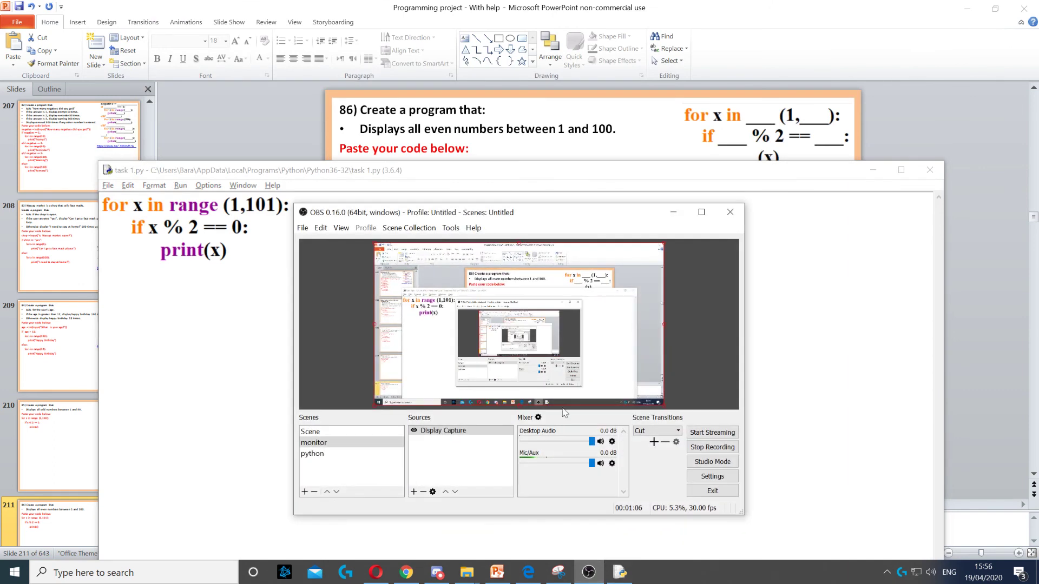